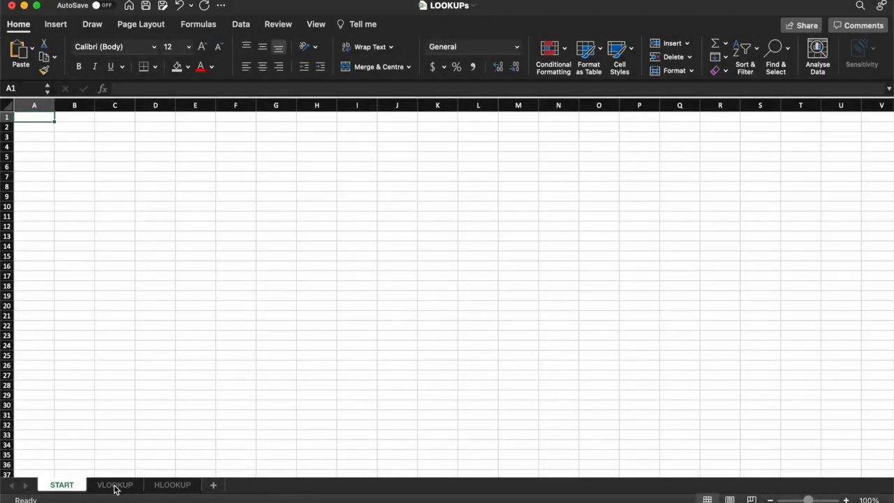
- Look over the data layouts on the VLOOKUP and HLOOKUP sheets and return to the VLOOKUP sheet
left_click(115, 487)
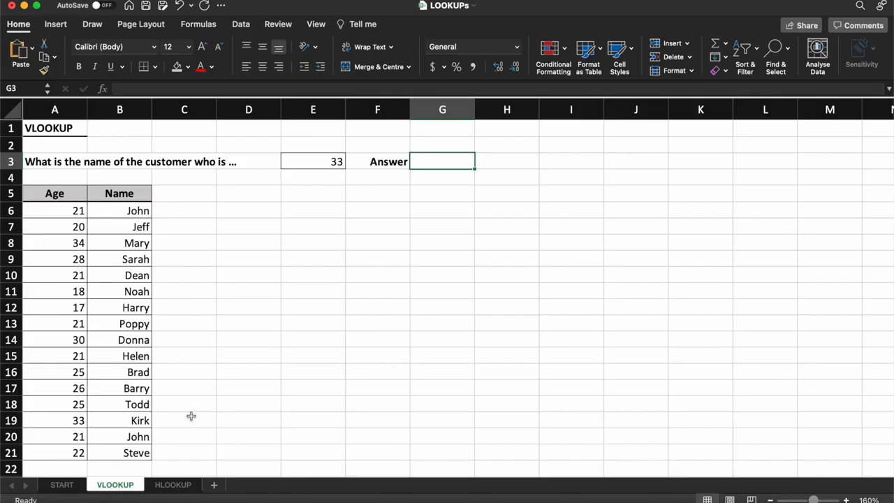
left_click(173, 484)
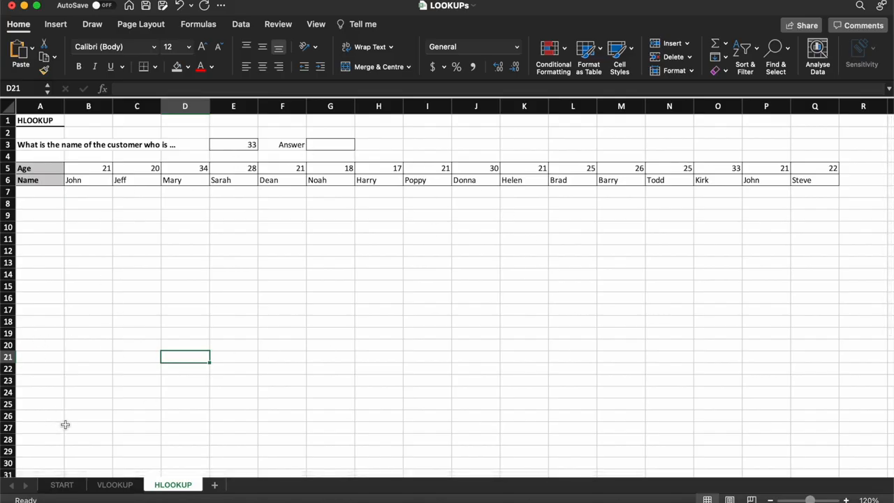
left_click(108, 485)
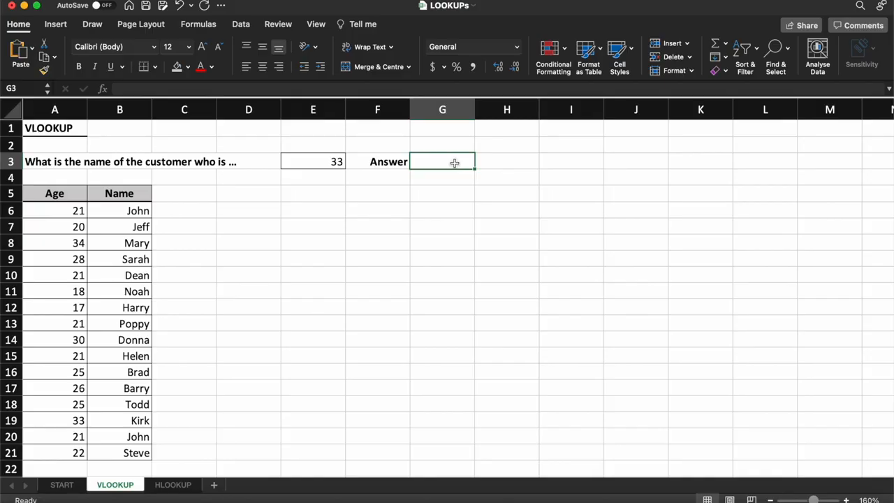
- Start a VLOOKUP formula in answer cell G3, using the age in E3 as the lookup value
left_click(449, 207)
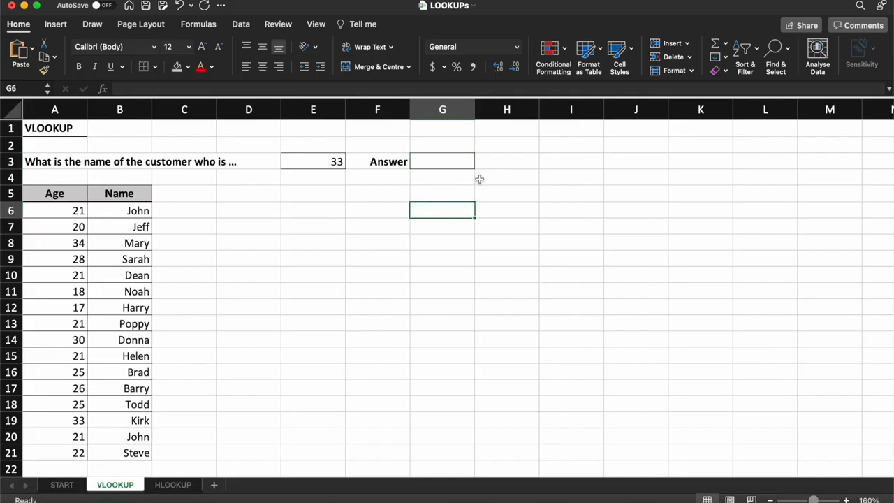
left_click(431, 159)
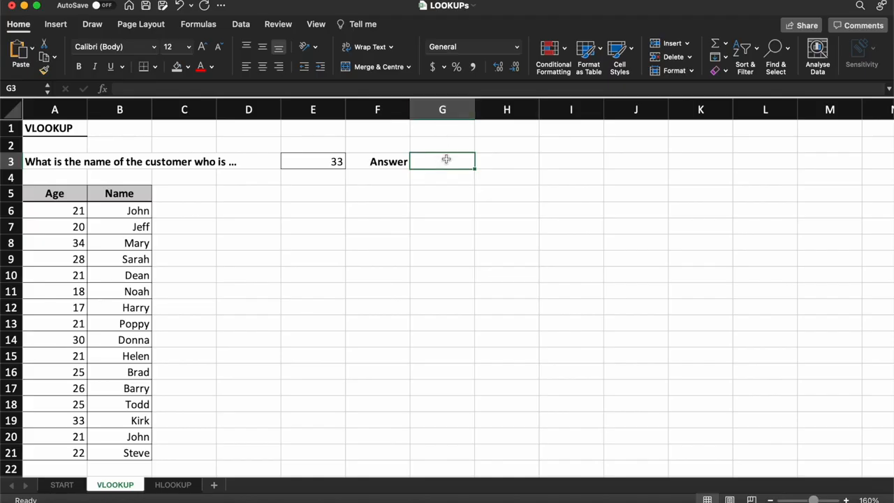
type("=")
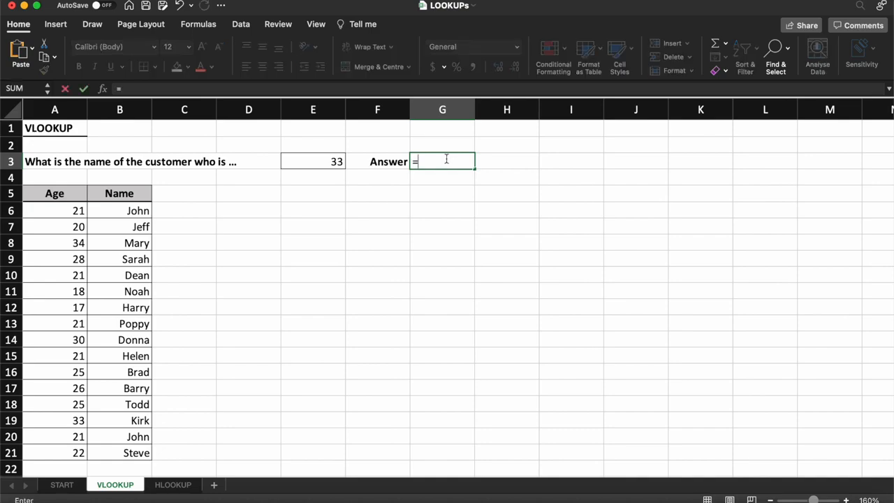
type("VLOOKUP")
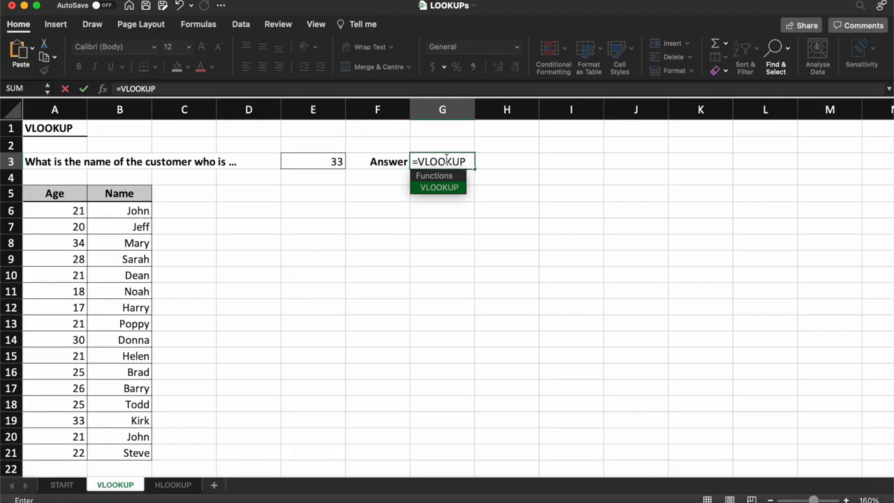
type("(")
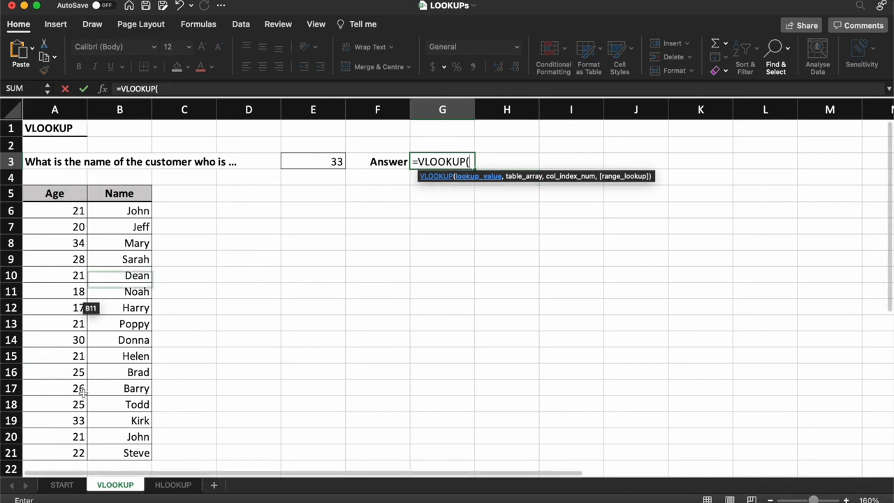
left_click(321, 162)
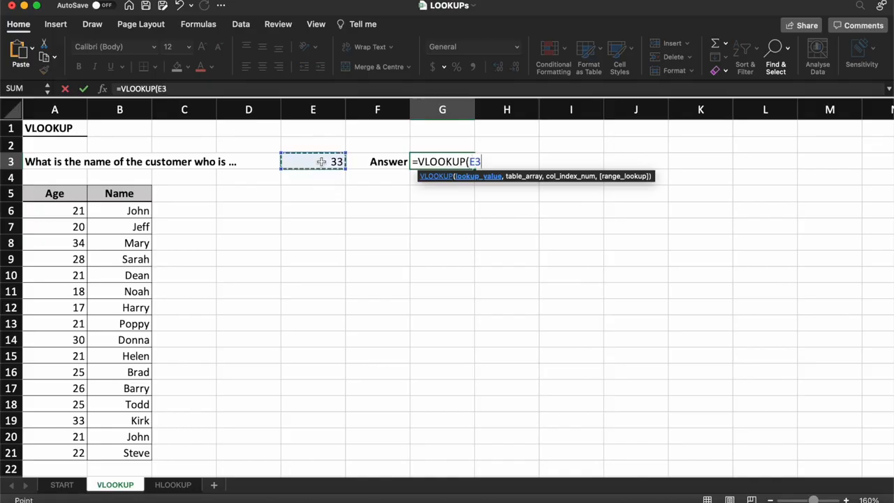
type(",")
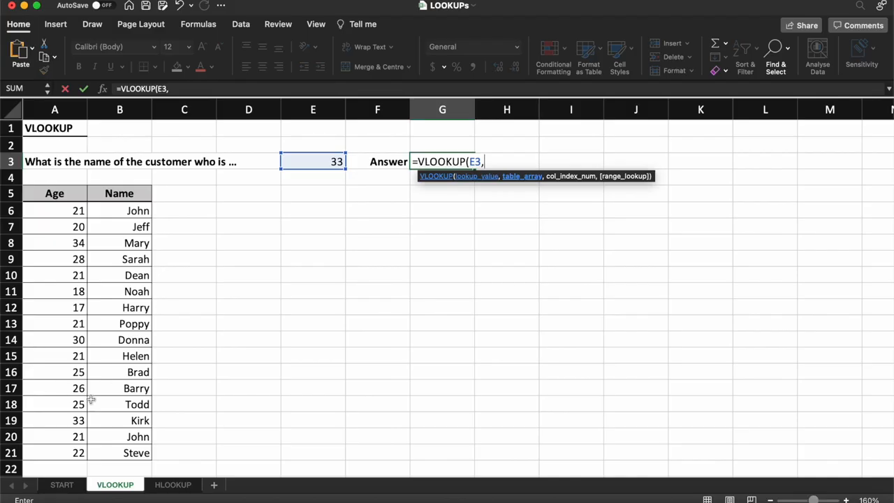
- Complete the VLOOKUP with table array A6:B21, column index 2 and FALSE for an exact match, and check the answer against the table
left_click(56, 209)
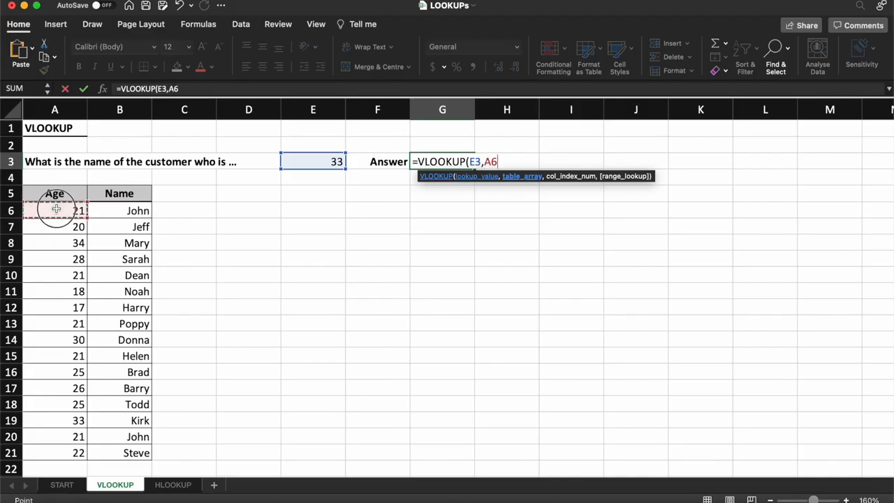
left_click_drag(56, 209, 147, 453)
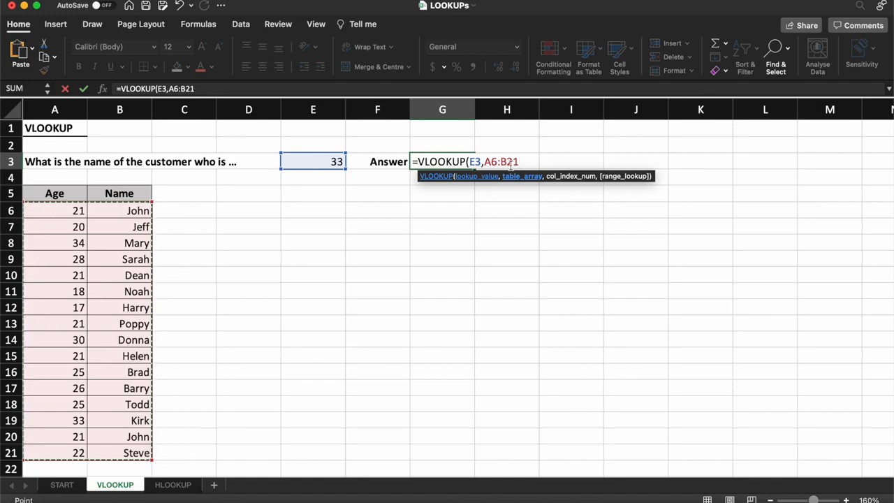
type(",")
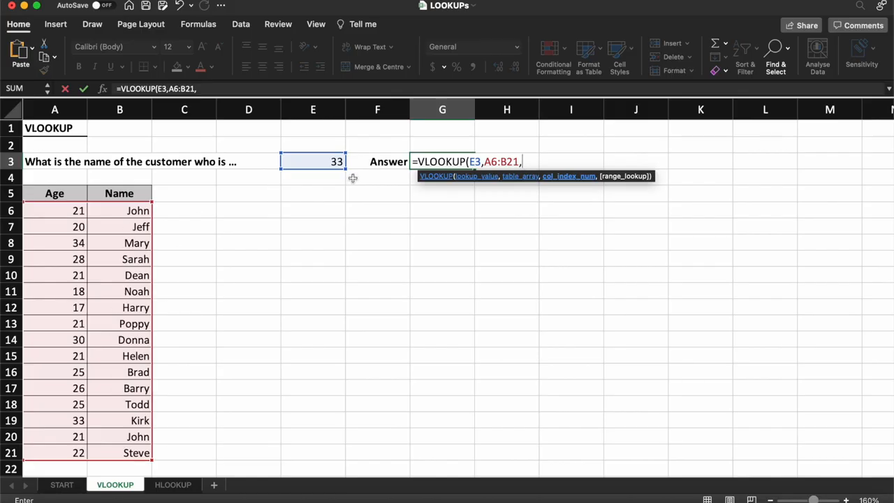
type("2,")
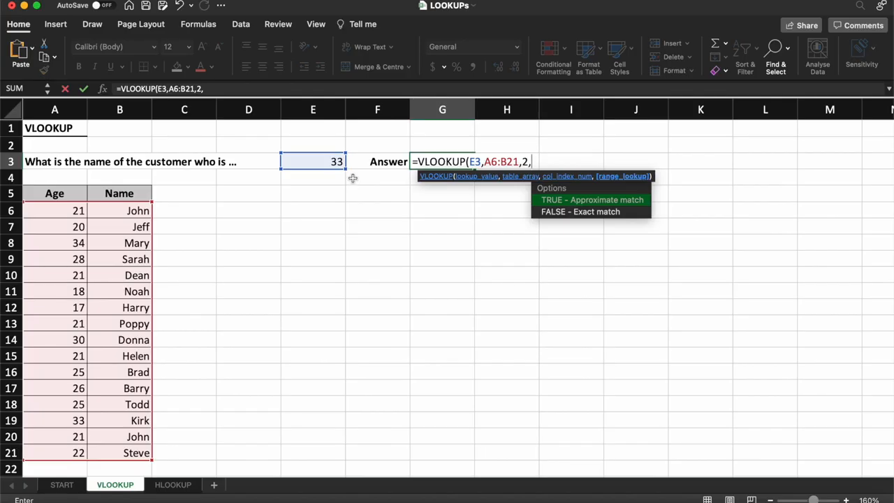
double_click(560, 213)
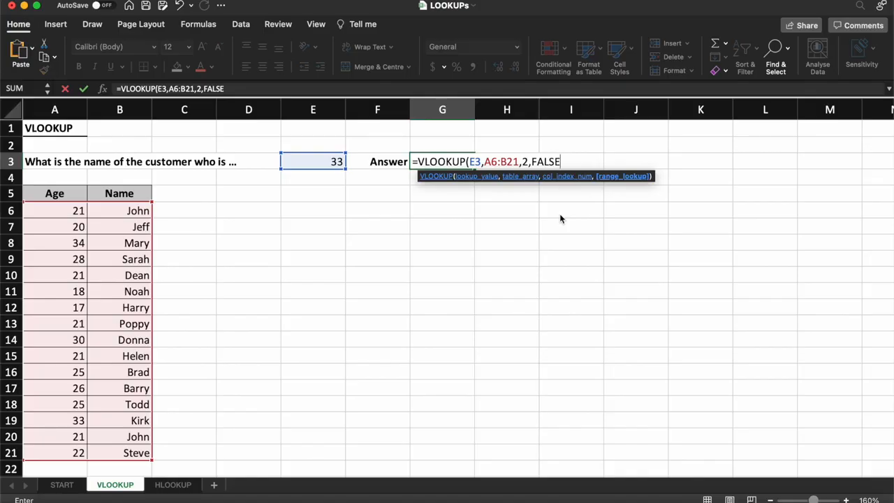
key("Return")
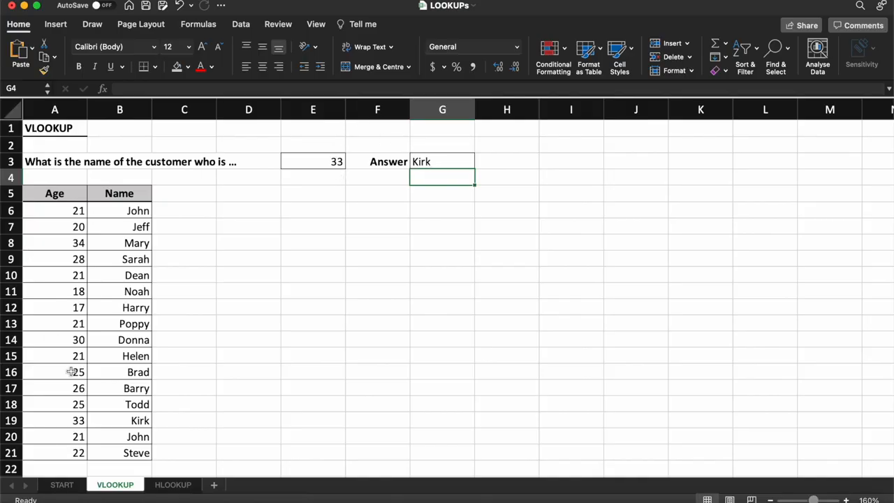
left_click_drag(66, 420, 123, 424)
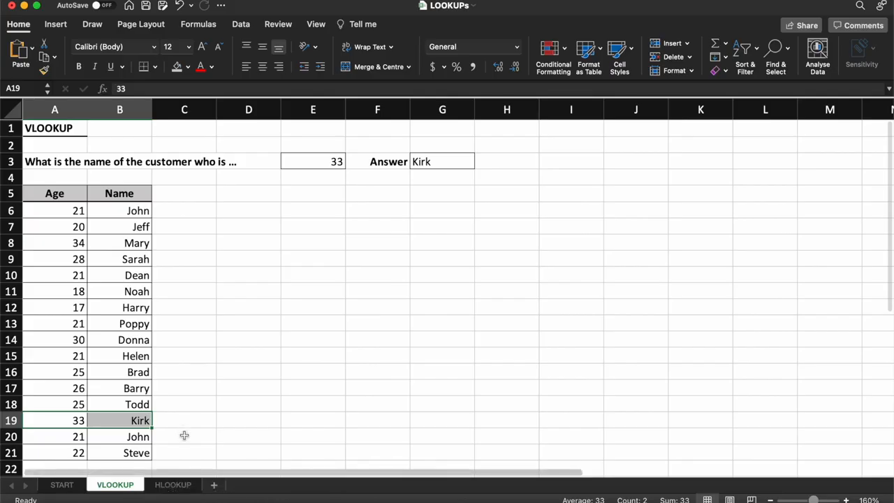
- On the HLOOKUP sheet, start an HLOOKUP formula in answer cell G3 with E3 as the lookup value
left_click(172, 486)
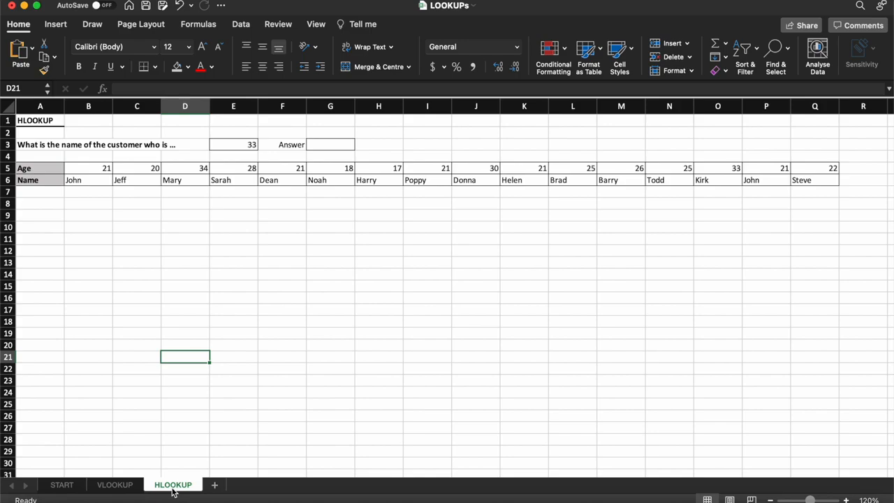
left_click(322, 145)
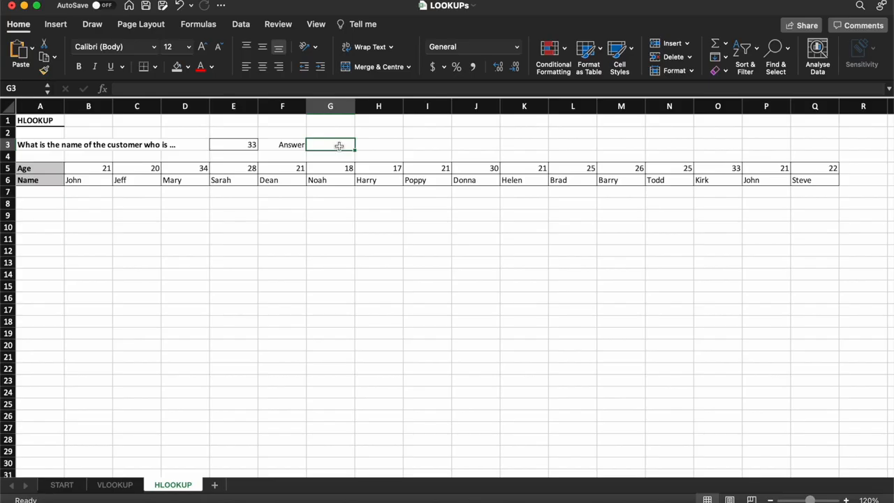
type("=")
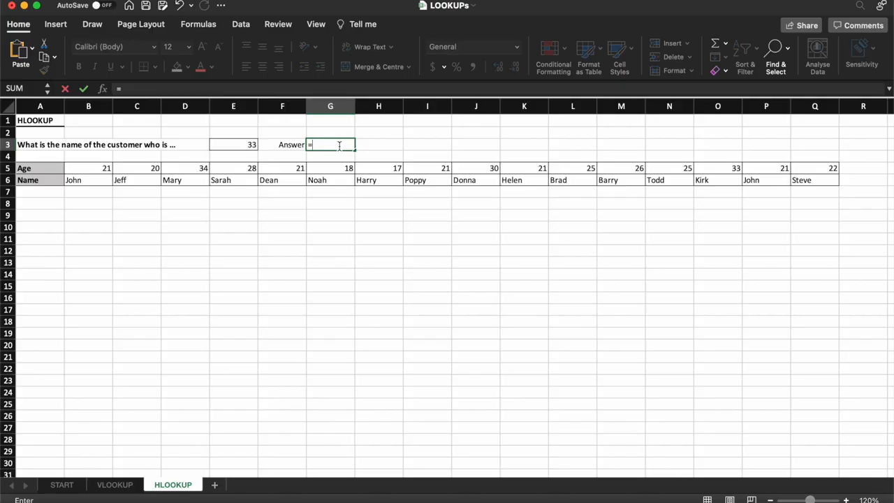
type("H")
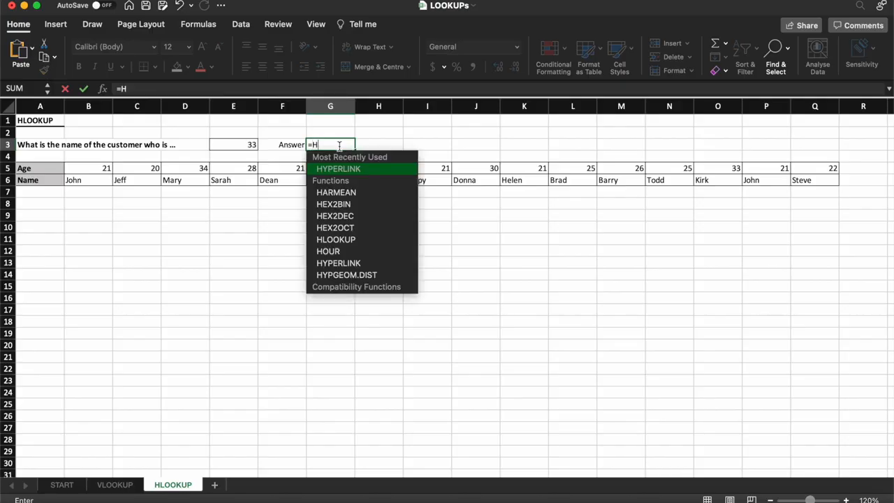
type("LOOKU")
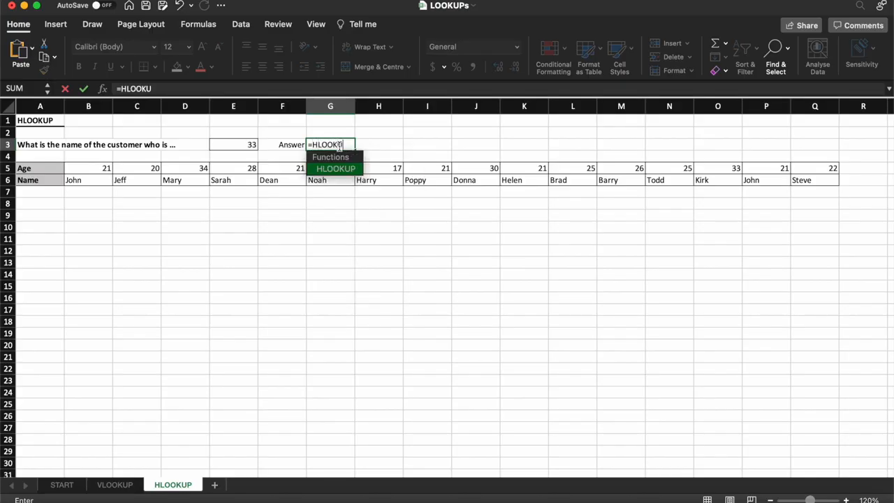
type("P(")
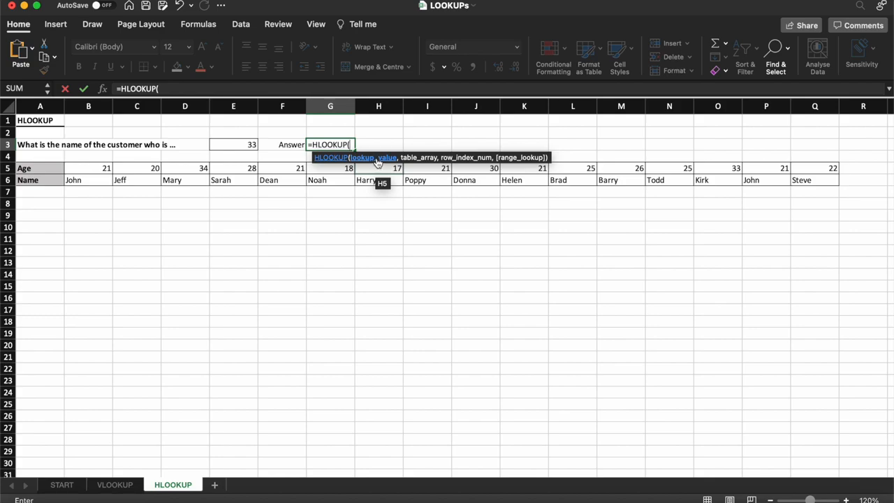
left_click(235, 145)
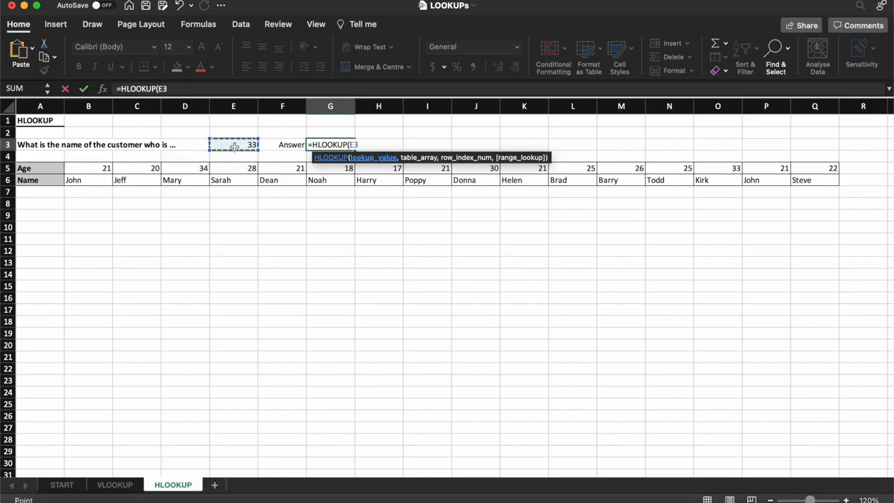
type(",")
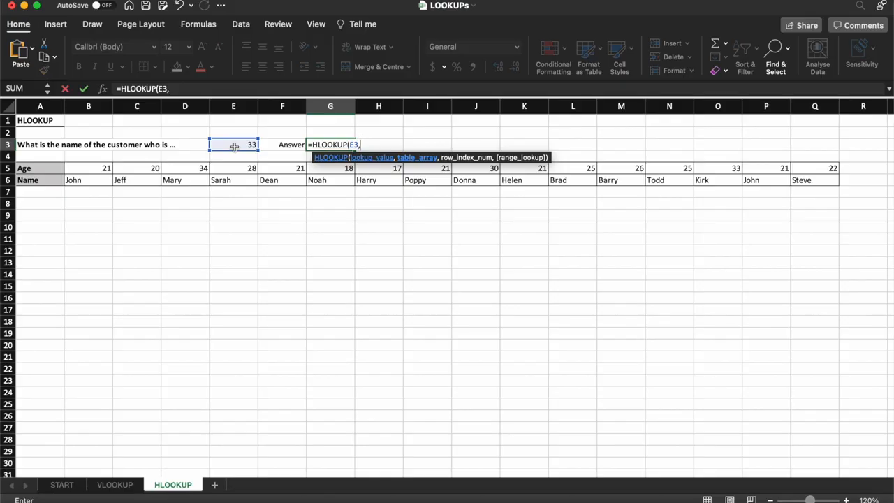
- Complete the HLOOKUP with table array B5:Q6, row index 2 and FALSE for an exact match, and check the answer against the table
left_click(91, 170)
left_click_drag(122, 171, 808, 183)
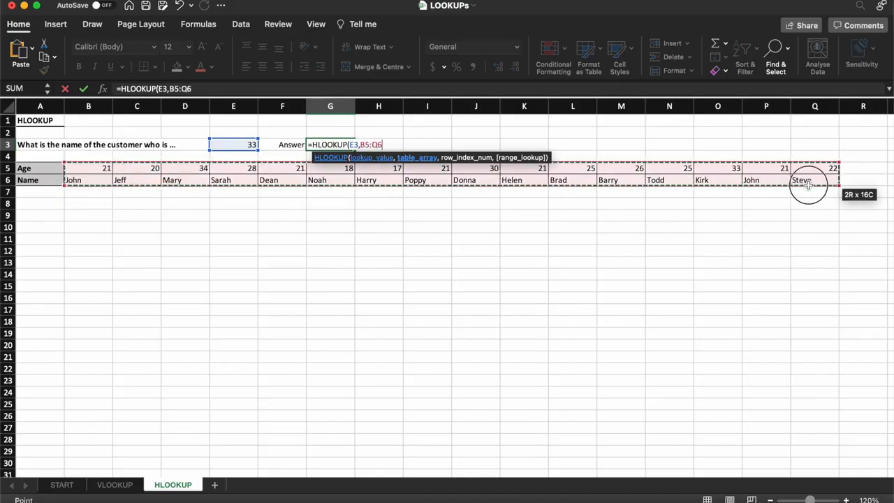
type(",")
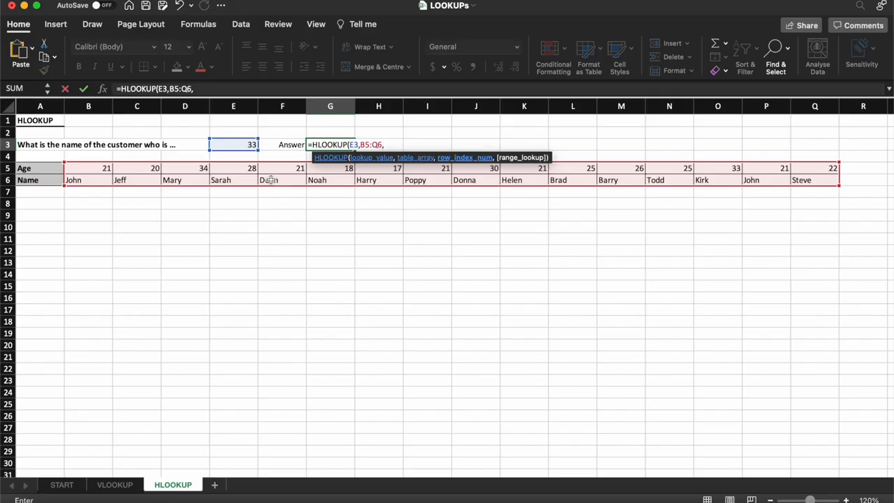
type("2,")
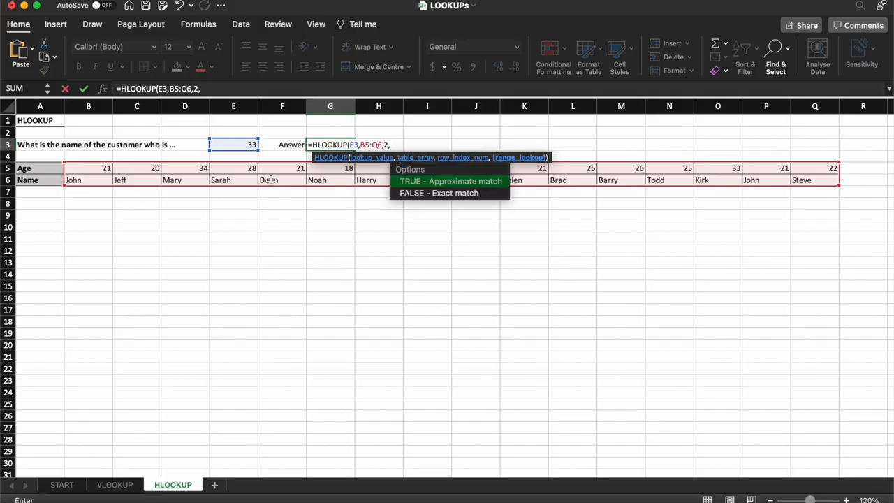
left_click(419, 195)
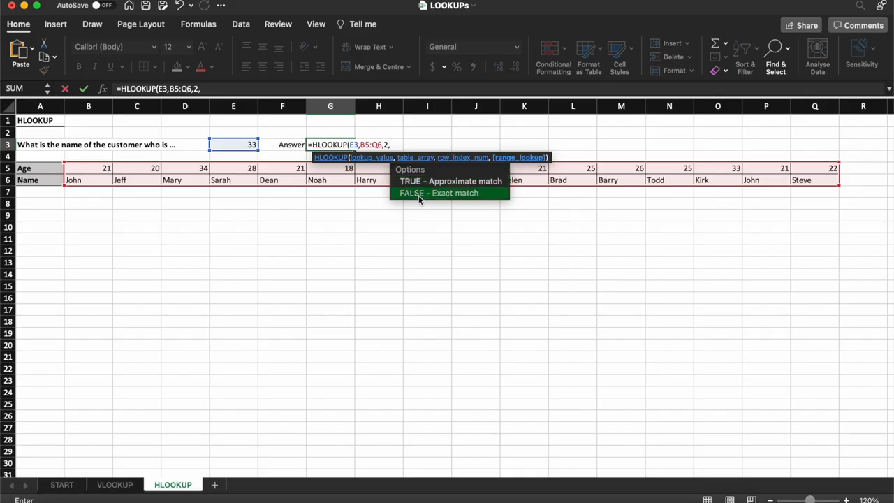
double_click(420, 193)
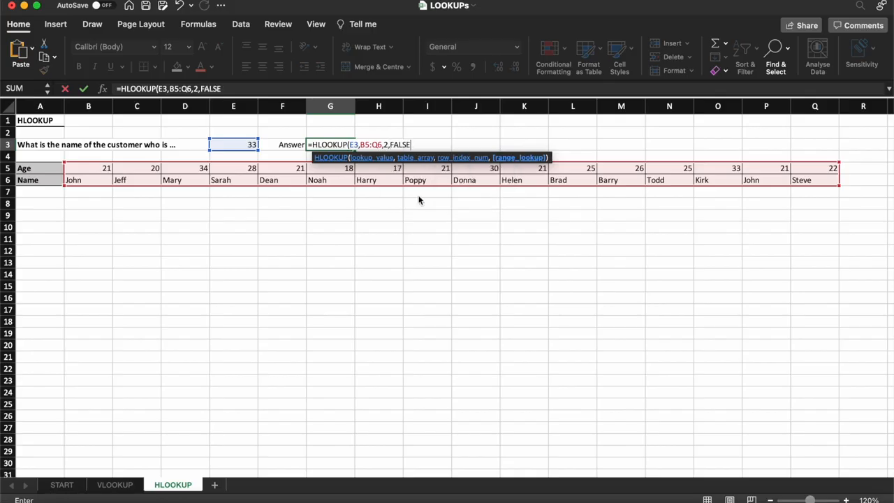
key("Return")
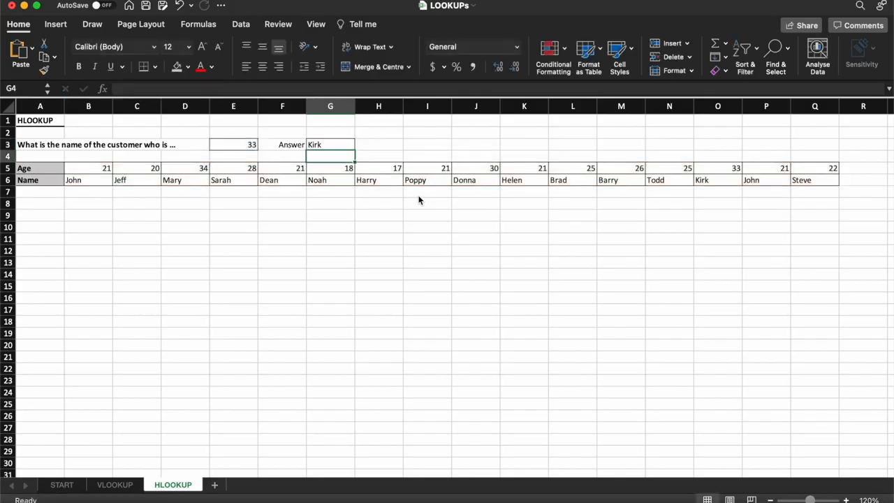
left_click_drag(727, 171, 726, 181)
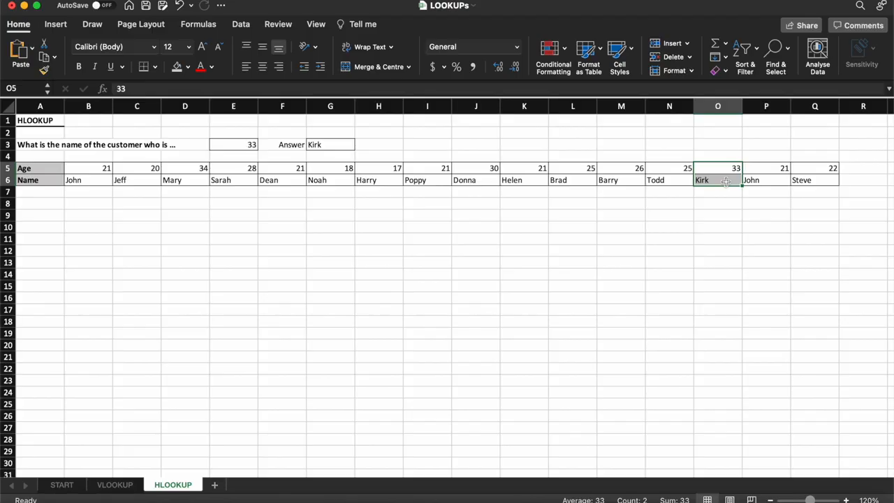
left_click(720, 213)
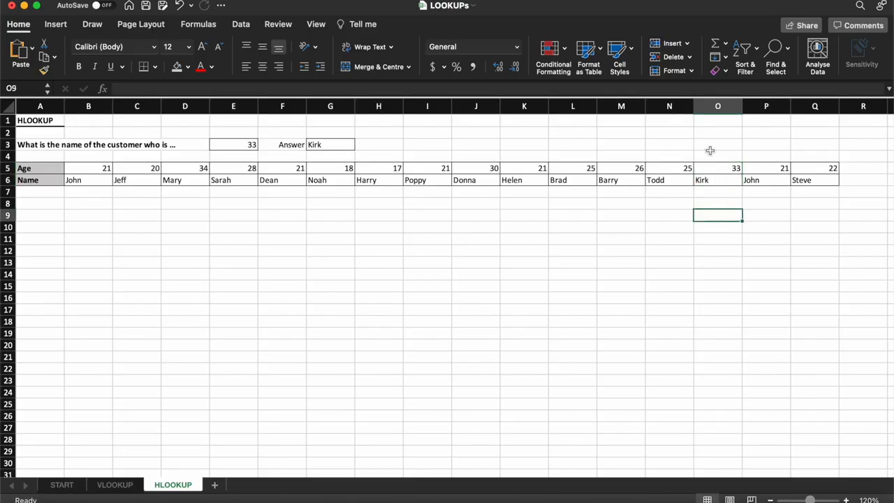